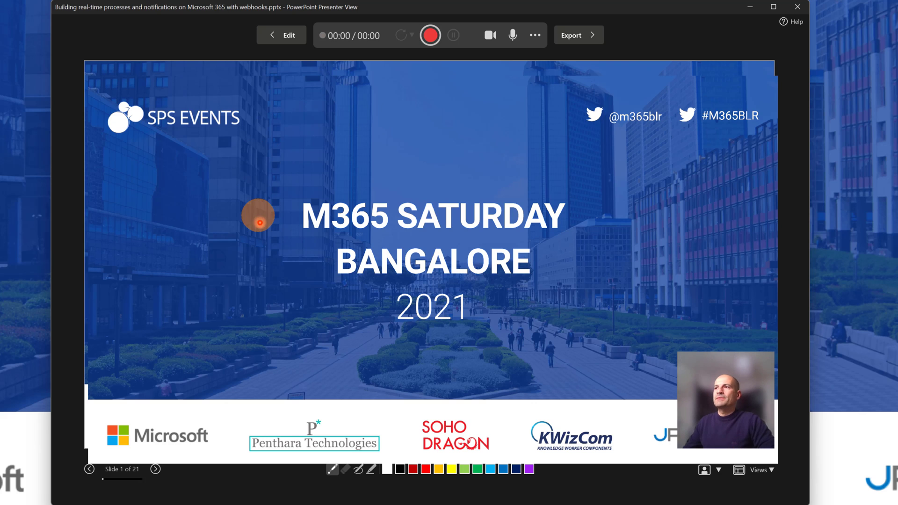
pyautogui.click(357, 468)
pyautogui.moveTo(315, 298)
pyautogui.mouseDown()
pyautogui.moveTo(421, 297)
pyautogui.moveTo(545, 281)
pyautogui.mouseUp()
pyautogui.moveTo(713, 164)
pyautogui.mouseDown()
pyautogui.moveTo(586, 144)
pyautogui.moveTo(557, 168)
pyautogui.moveTo(572, 173)
pyautogui.moveTo(567, 156)
pyautogui.mouseUp()
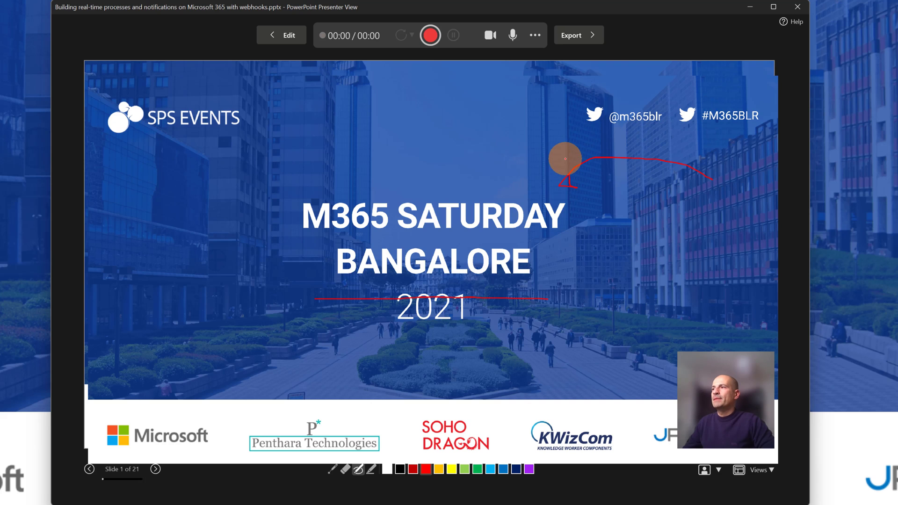
pyautogui.click(371, 470)
pyautogui.moveTo(339, 250); pyautogui.dragTo(524, 255)
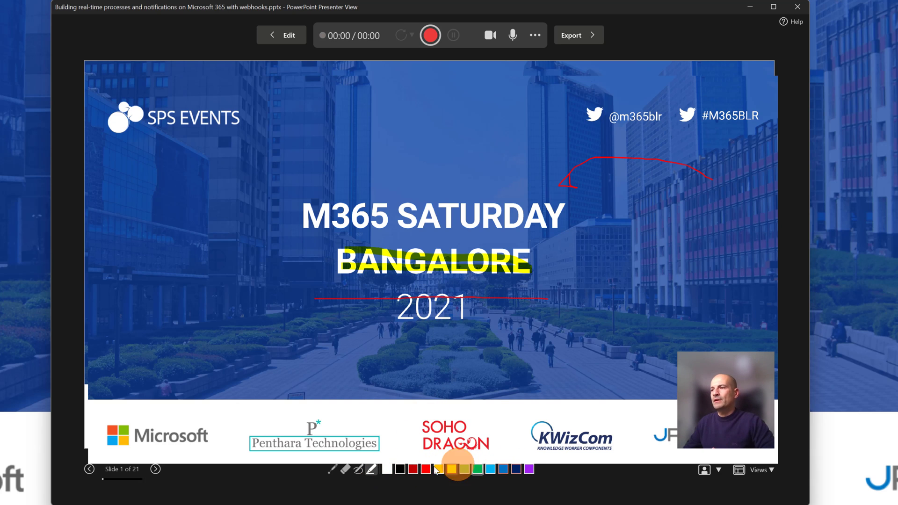
pyautogui.click(346, 469)
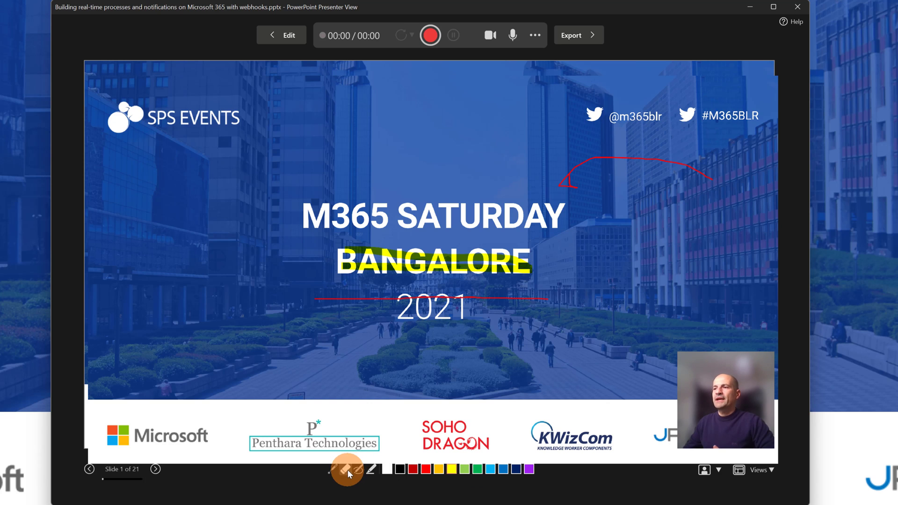
pyautogui.moveTo(461, 294)
pyautogui.mouseDown()
pyautogui.moveTo(383, 301)
pyautogui.moveTo(429, 263)
pyautogui.moveTo(567, 204)
pyautogui.moveTo(577, 152)
pyautogui.moveTo(545, 195)
pyautogui.moveTo(366, 267)
pyautogui.moveTo(374, 269)
pyautogui.mouseUp()
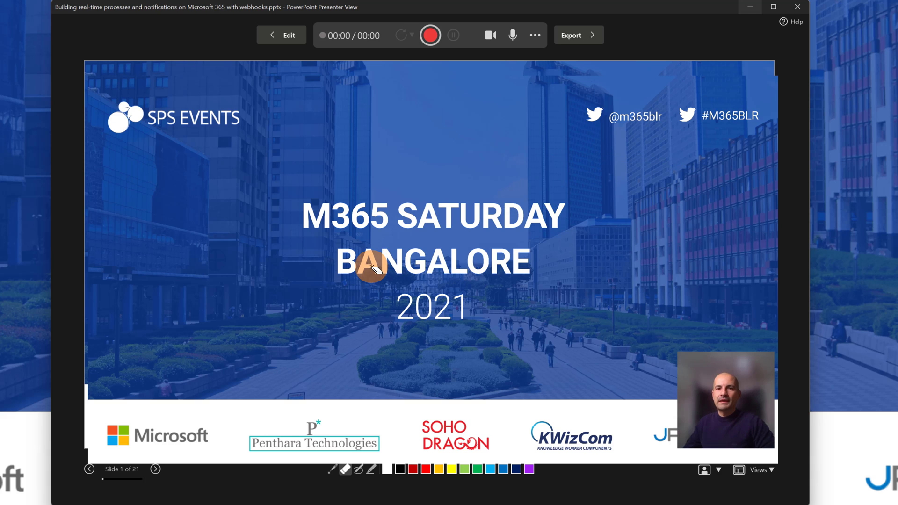
# Blur the camera background and bring up the list of recording layouts.
pyautogui.click(719, 471)
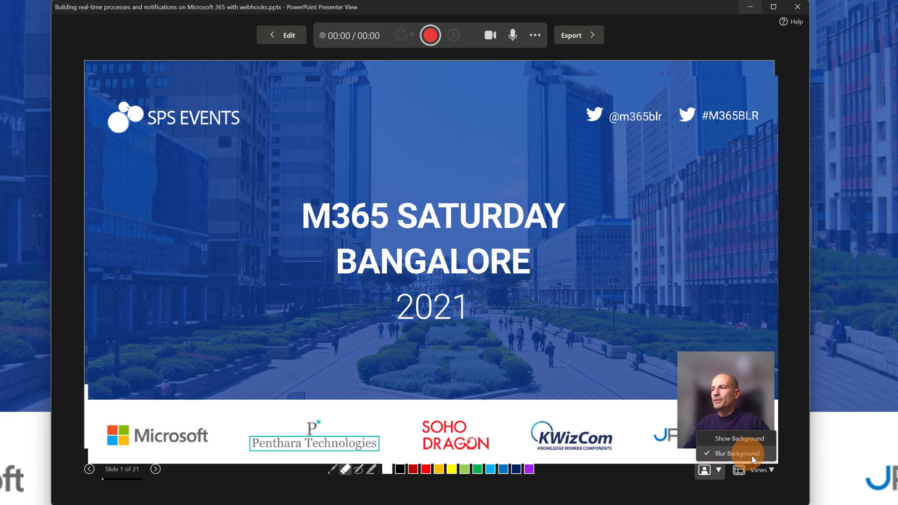
pyautogui.click(770, 473)
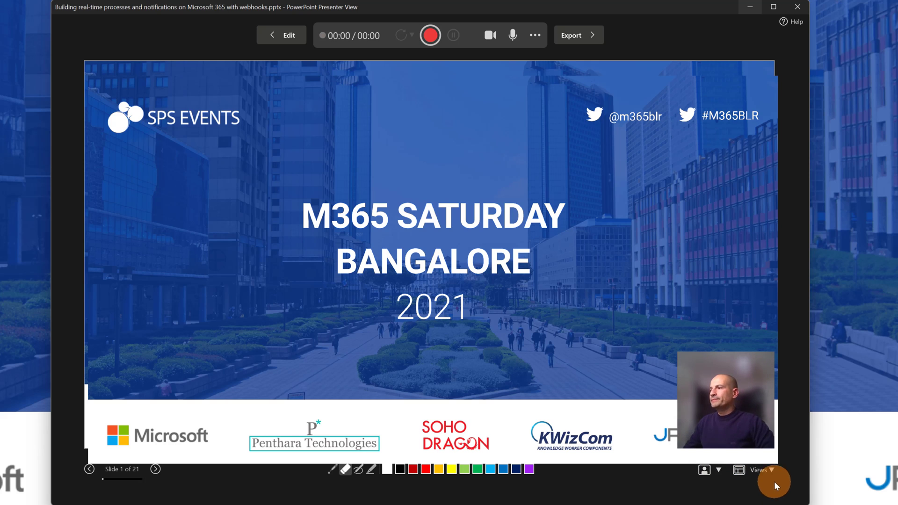
pyautogui.click(771, 471)
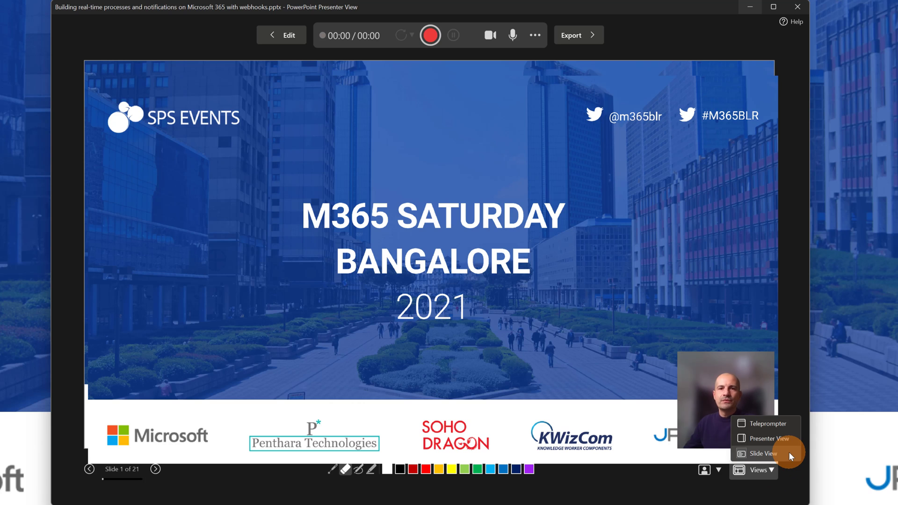
# Switch the recording layout to Presenter View, then to Teleprompter.
pyautogui.click(770, 438)
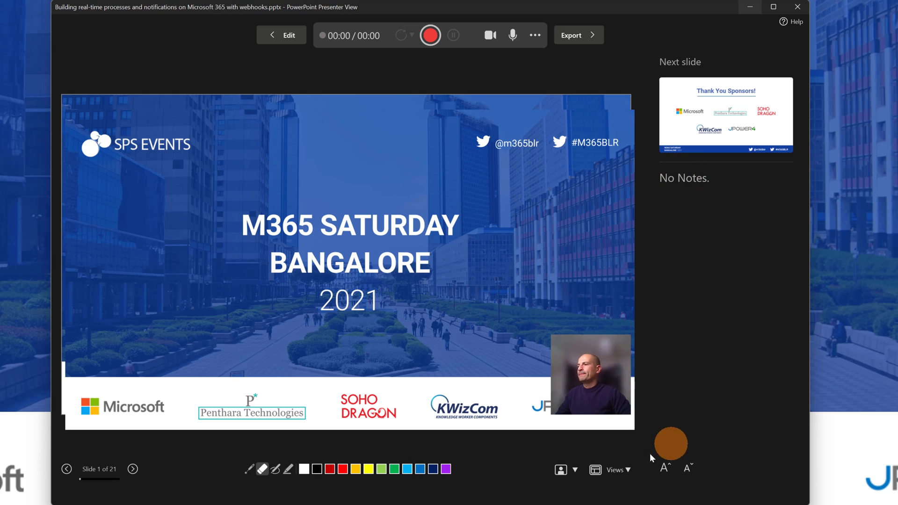
pyautogui.click(626, 474)
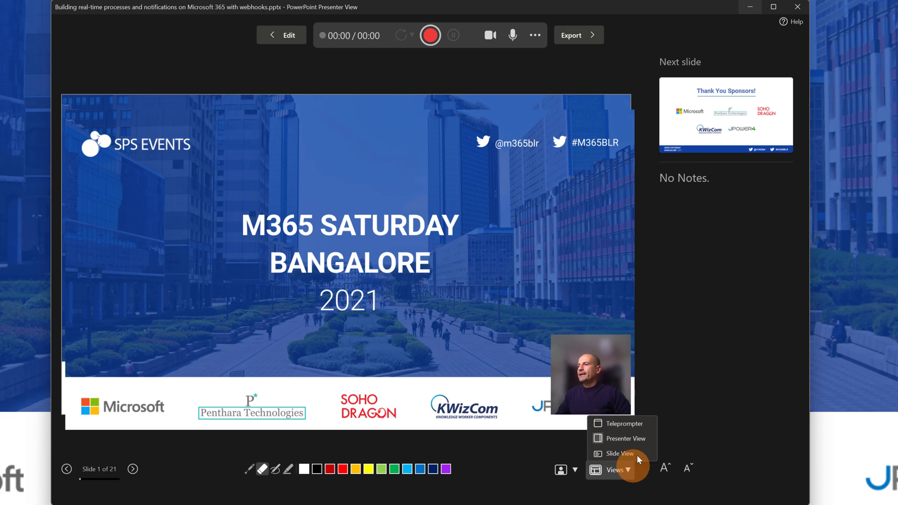
pyautogui.click(635, 424)
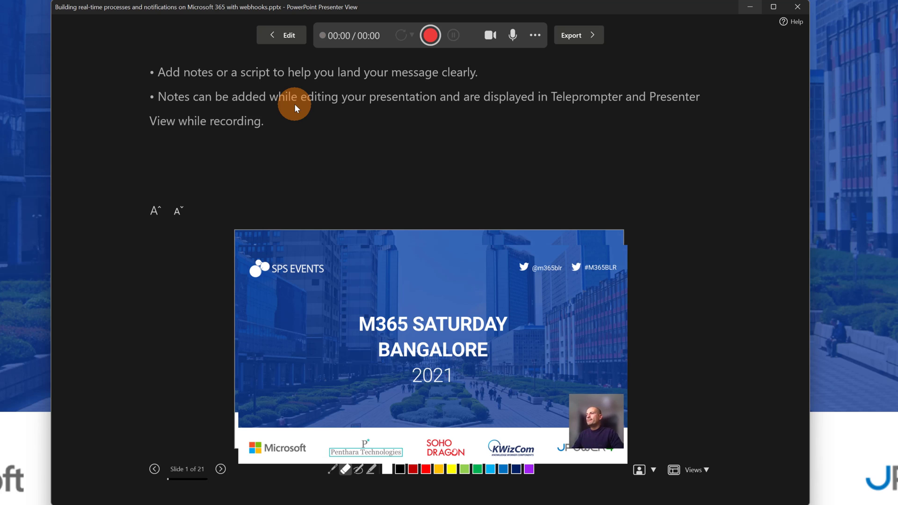
pyautogui.click(699, 471)
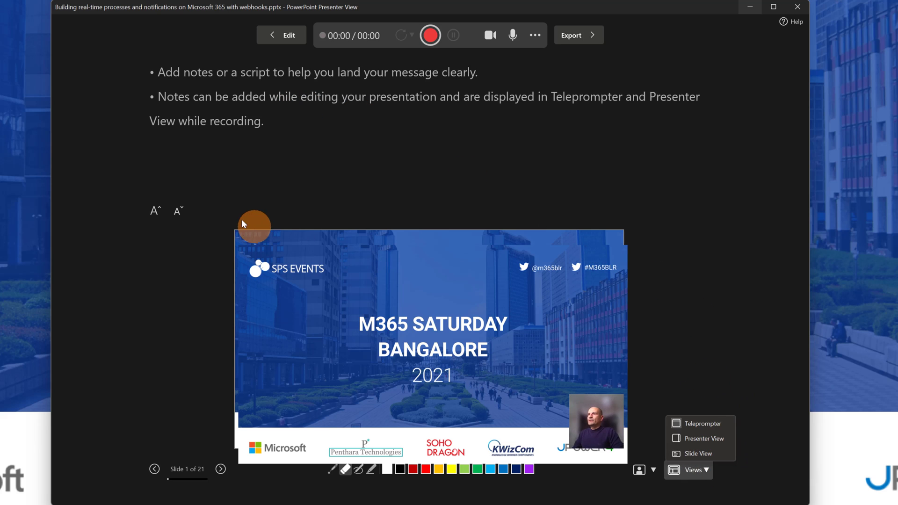
pyautogui.click(154, 210)
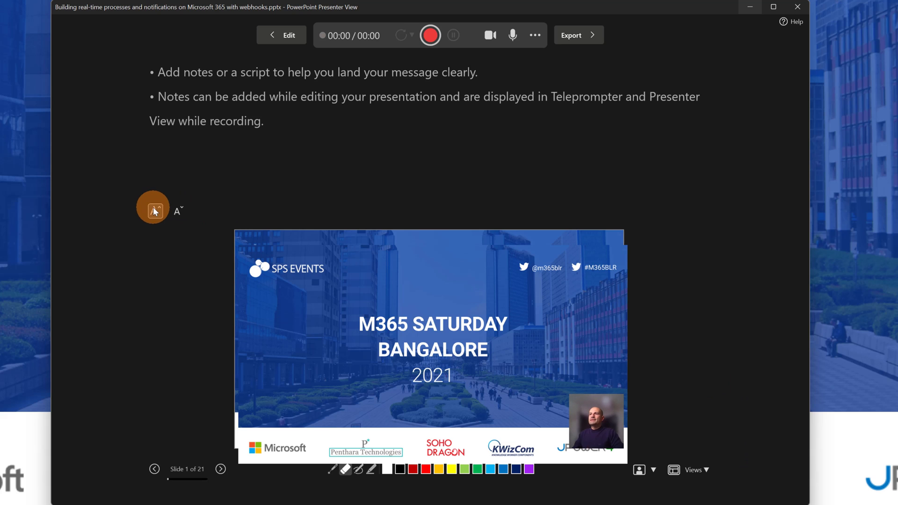
pyautogui.click(156, 209)
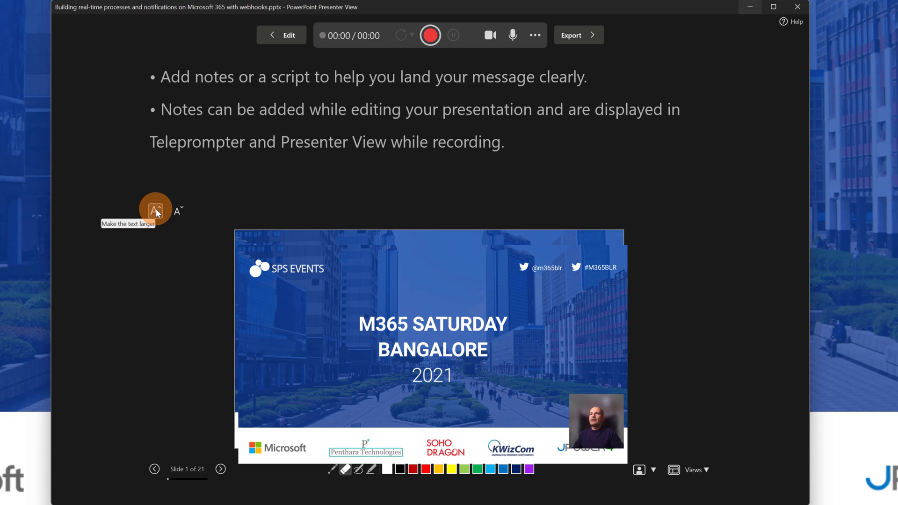
pyautogui.click(178, 211)
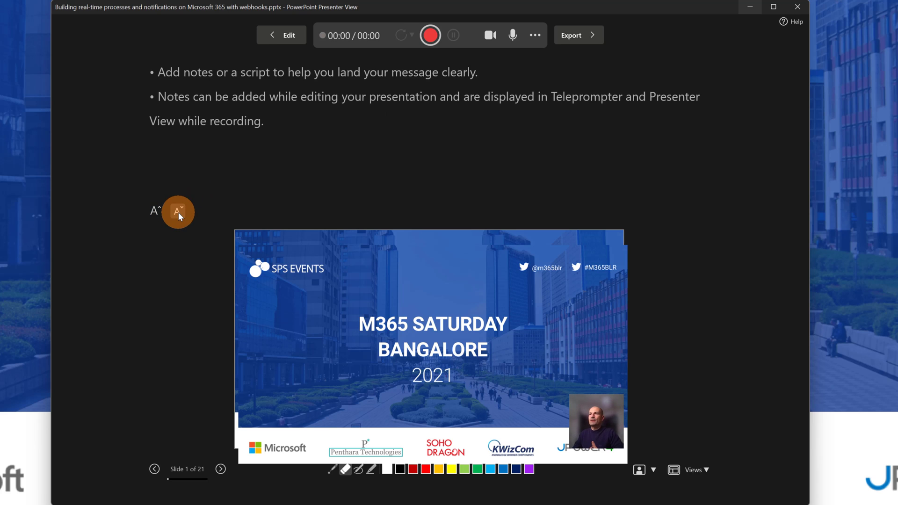
pyautogui.click(358, 175)
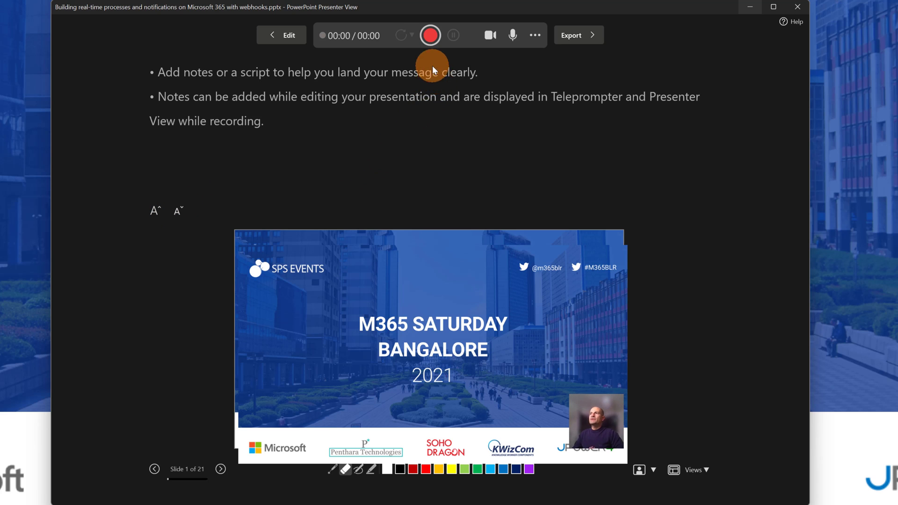
# Start recording and advance through Thank You Sponsors! and the speaker slide to AGENDA (slide 4).
pyautogui.click(430, 38)
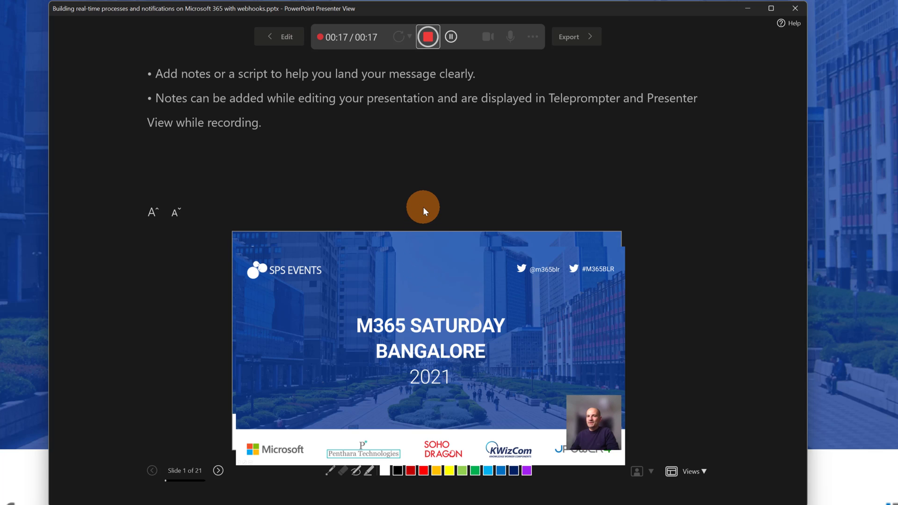
pyautogui.click(219, 469)
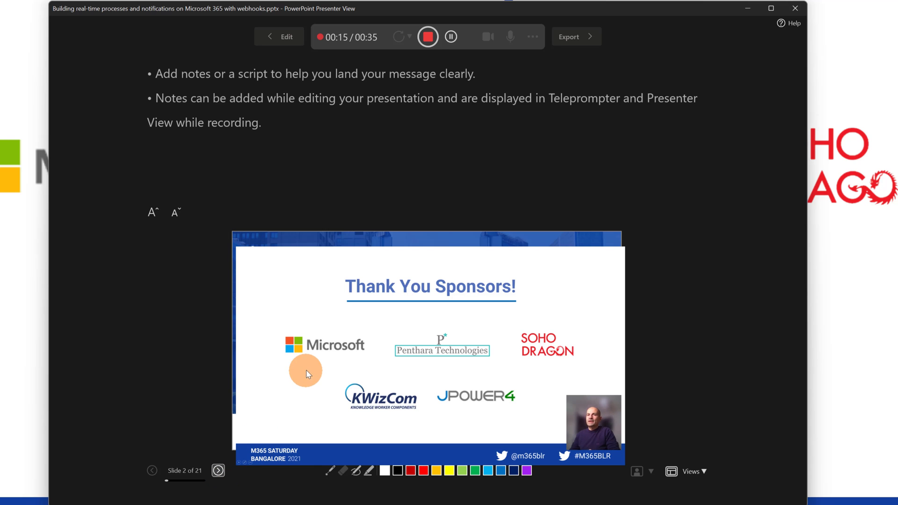
pyautogui.click(217, 470)
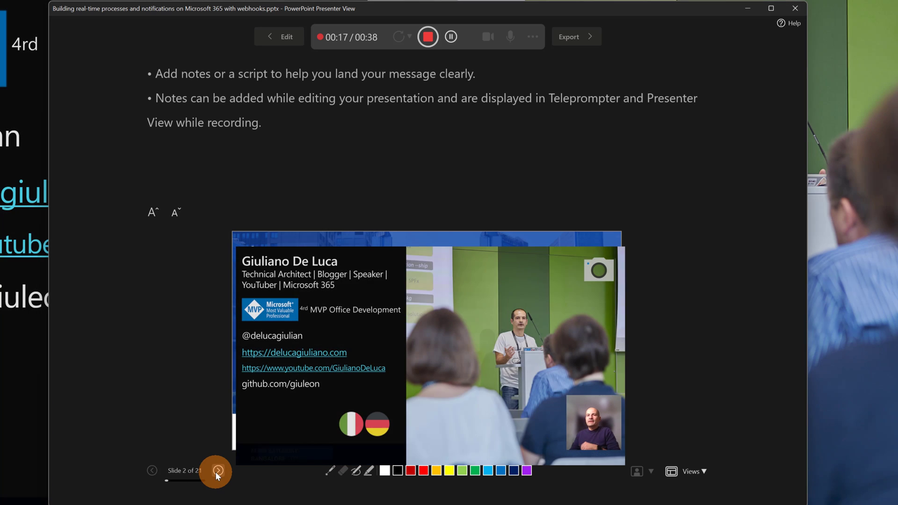
pyautogui.click(217, 471)
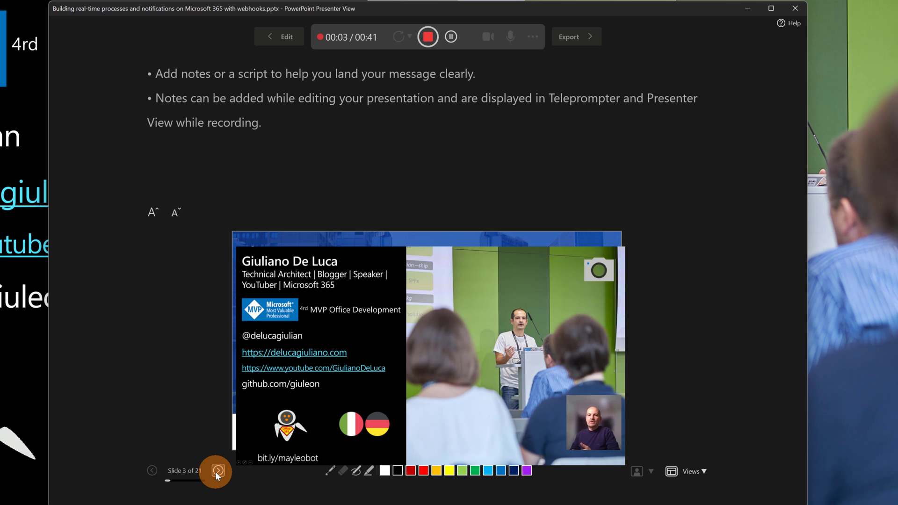
pyautogui.click(216, 472)
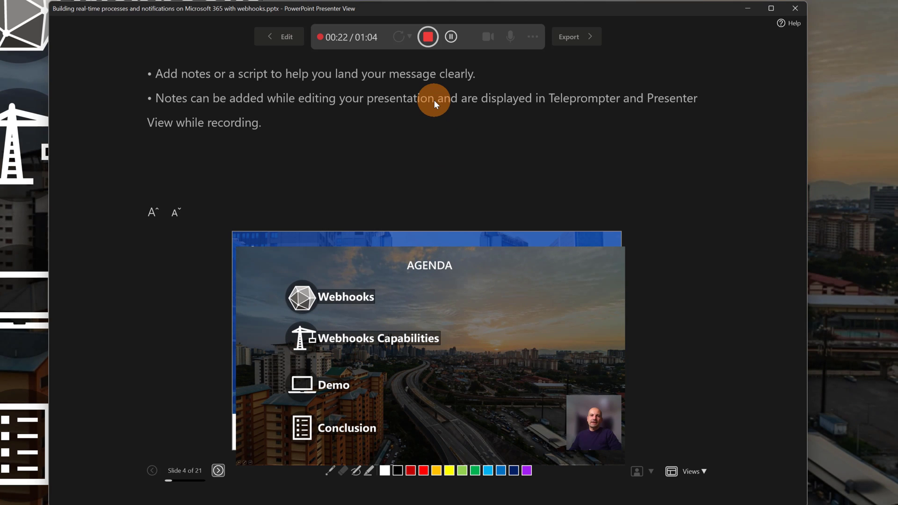
# Stop the recording and step back to the speaker and Thank You Sponsors! slides.
pyautogui.click(432, 37)
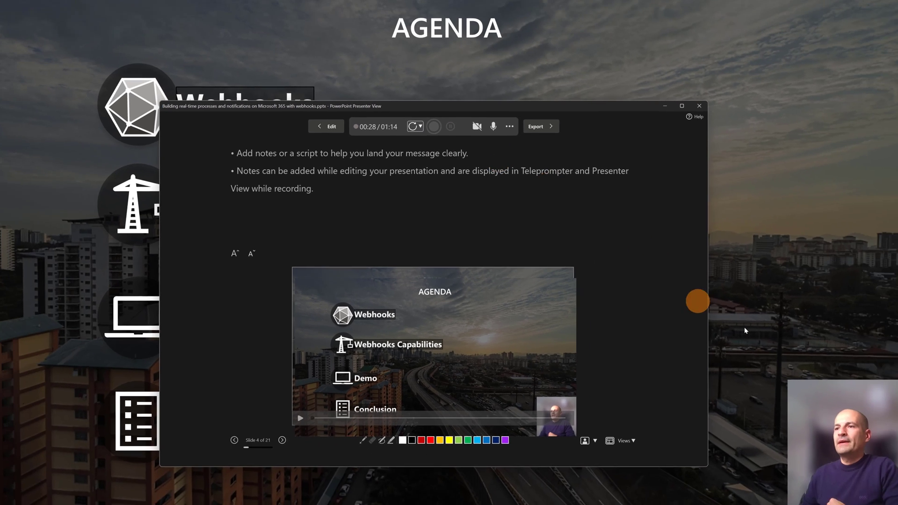
pyautogui.moveTo(824, 389)
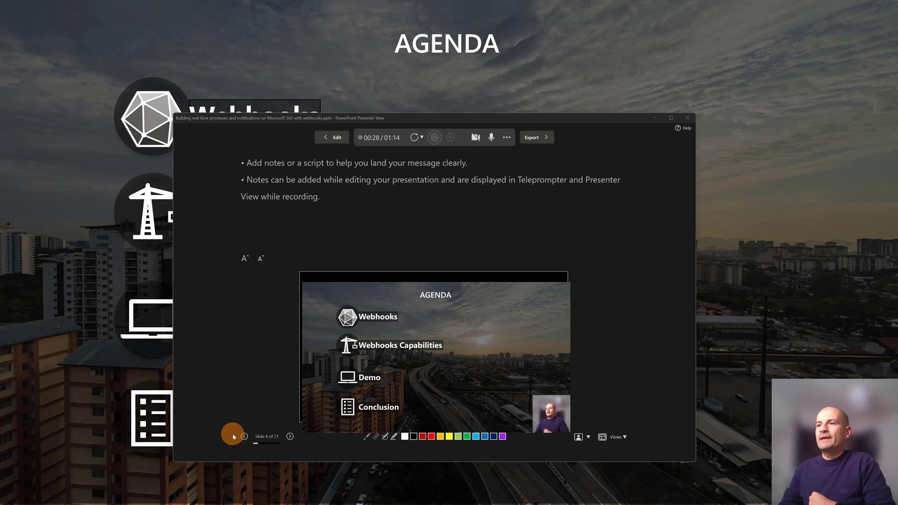
pyautogui.click(244, 436)
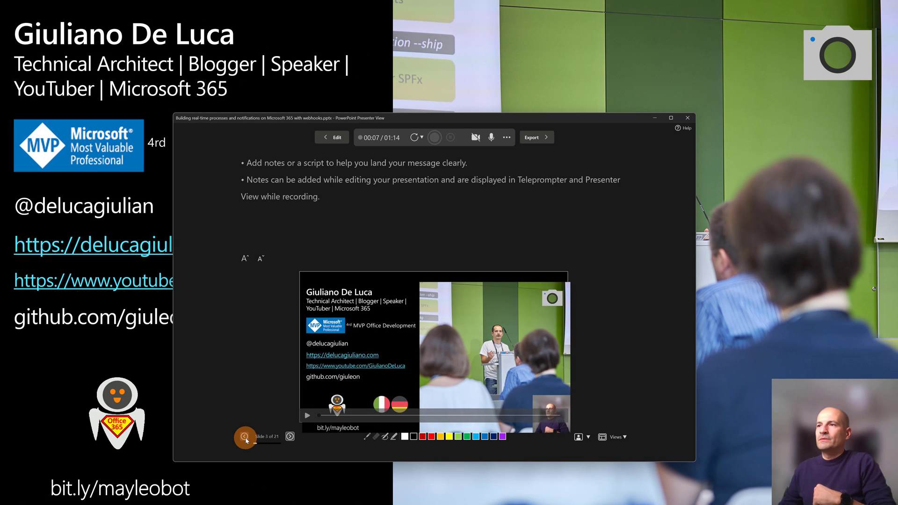
pyautogui.click(244, 436)
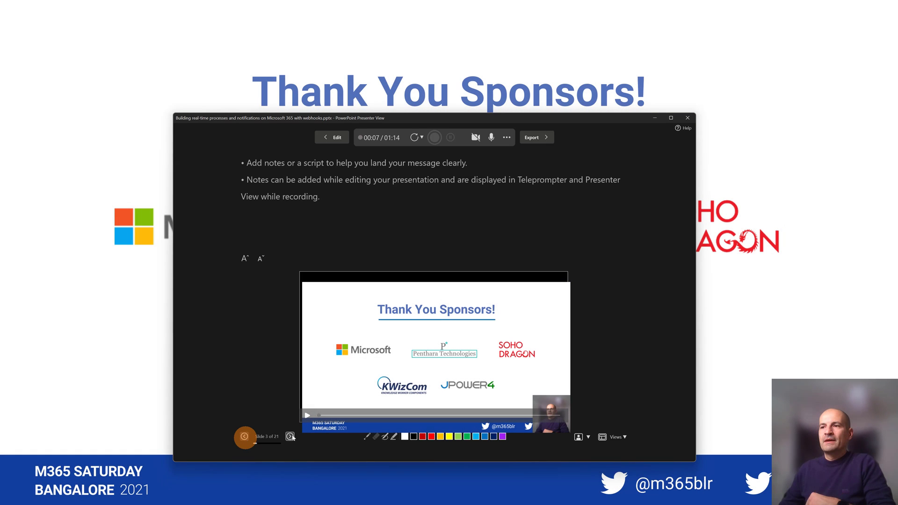
# Advance the slideshow to the speaker slide, end it, and reopen the recording view.
pyautogui.moveTo(824, 406)
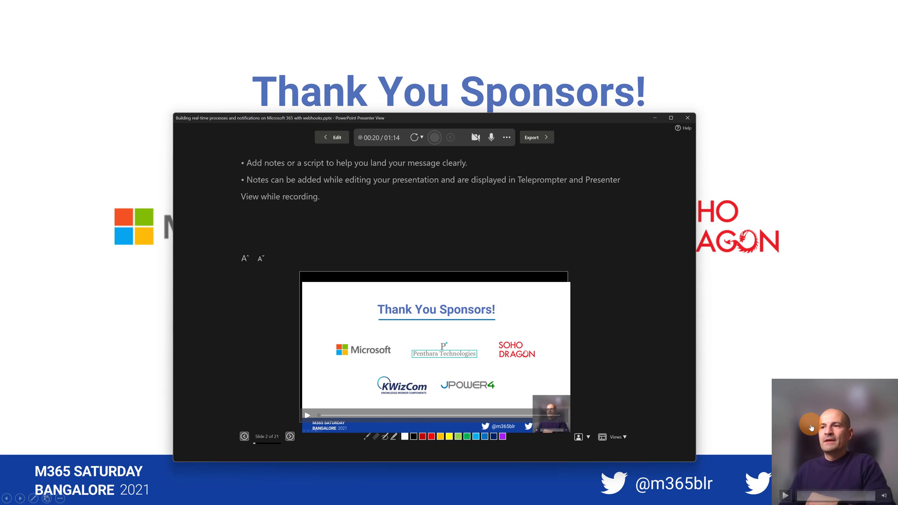
pyautogui.click(748, 114)
pyautogui.click(747, 114)
pyautogui.press('Escape')
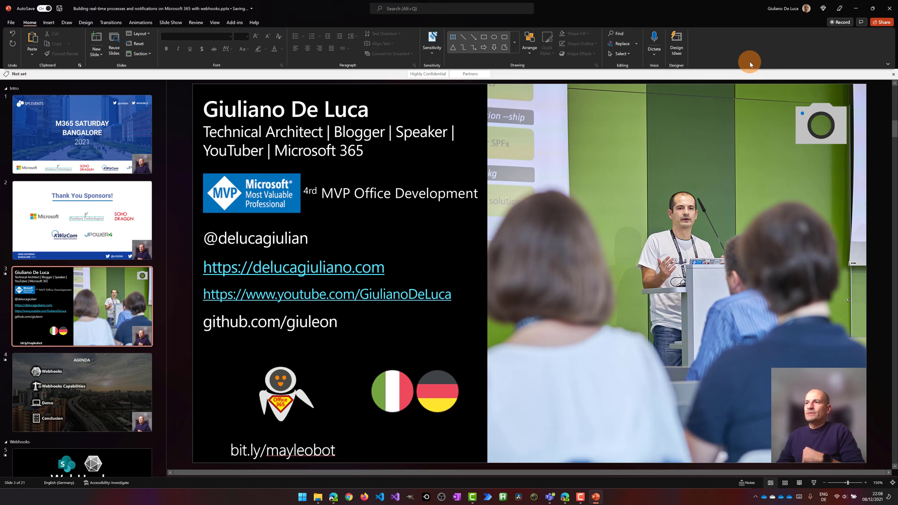
pyautogui.click(838, 22)
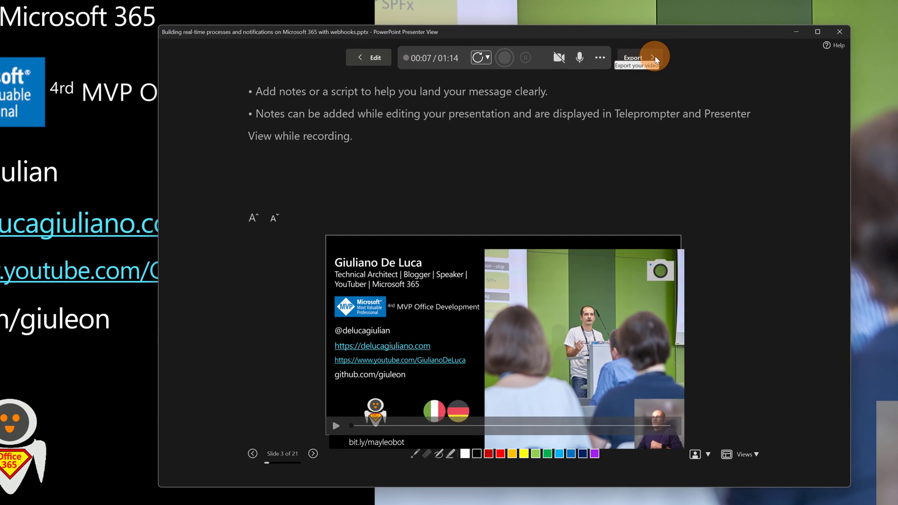
# Go to Export, then Customize Export to reach the Create a Video settings.
pyautogui.click(655, 57)
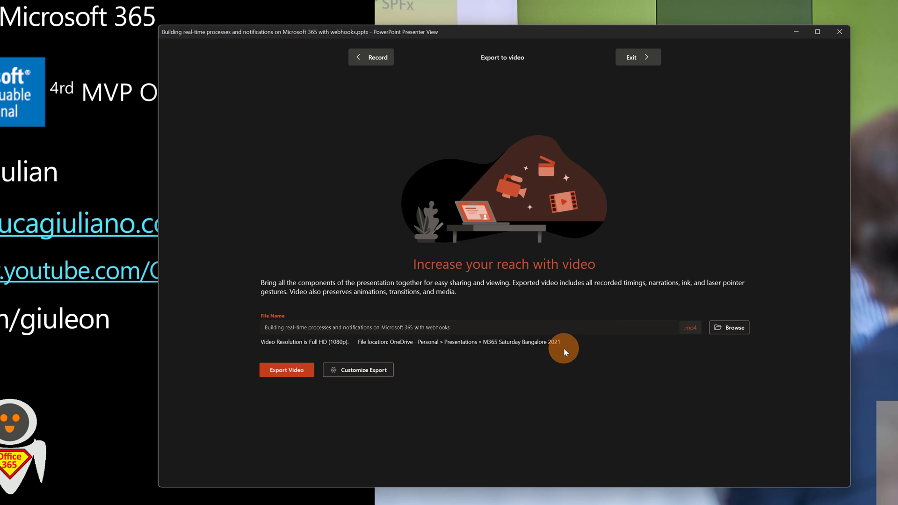
pyautogui.click(370, 370)
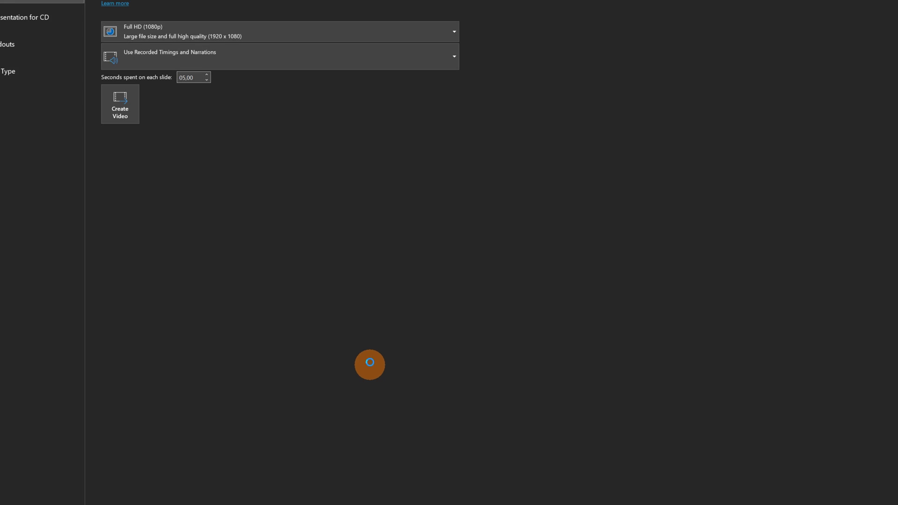
# Keep Full HD (1080p) quality and Use Recorded Timings and Narrations for the MP4 export.
pyautogui.click(286, 35)
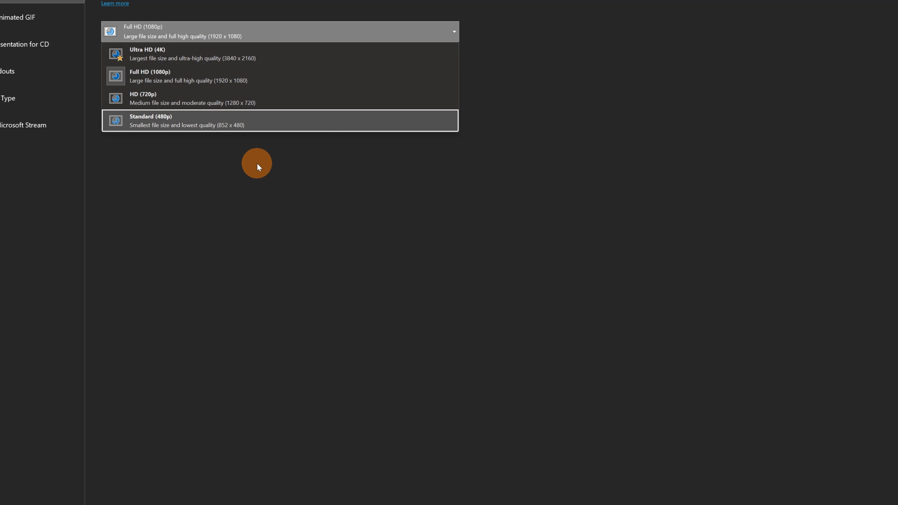
pyautogui.click(301, 4)
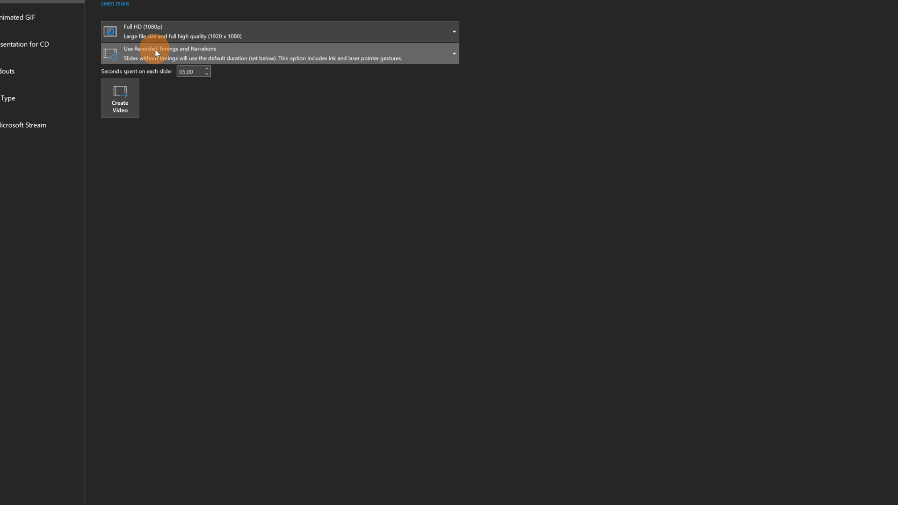
pyautogui.click(445, 52)
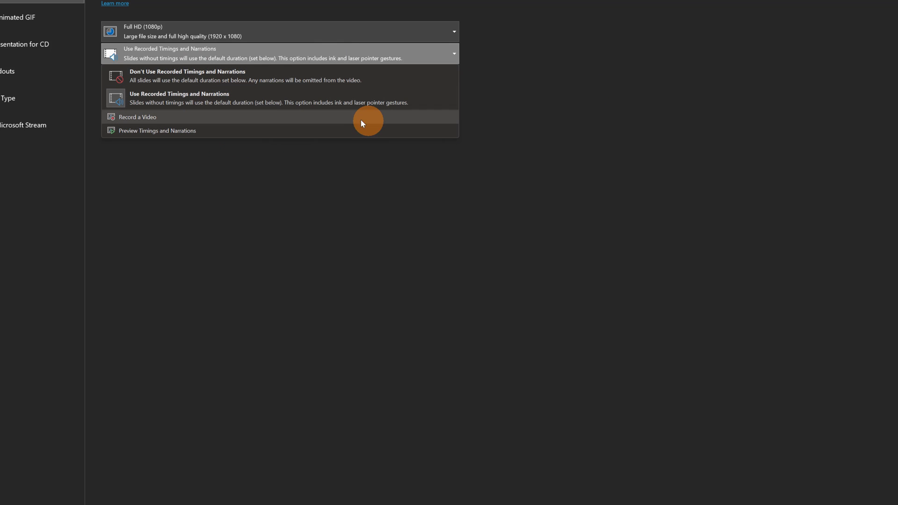
pyautogui.click(513, 97)
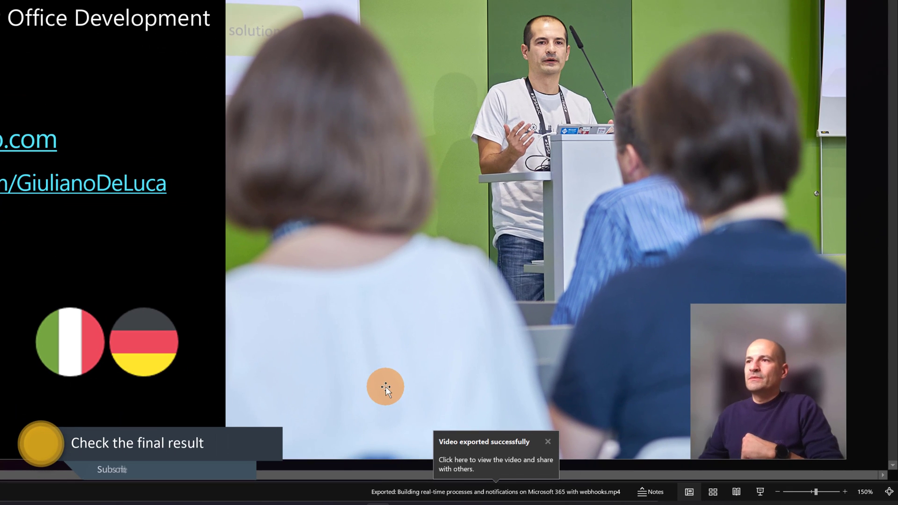
# Open the exported MP4 from the success notification and accept the security notice.
pyautogui.click(497, 463)
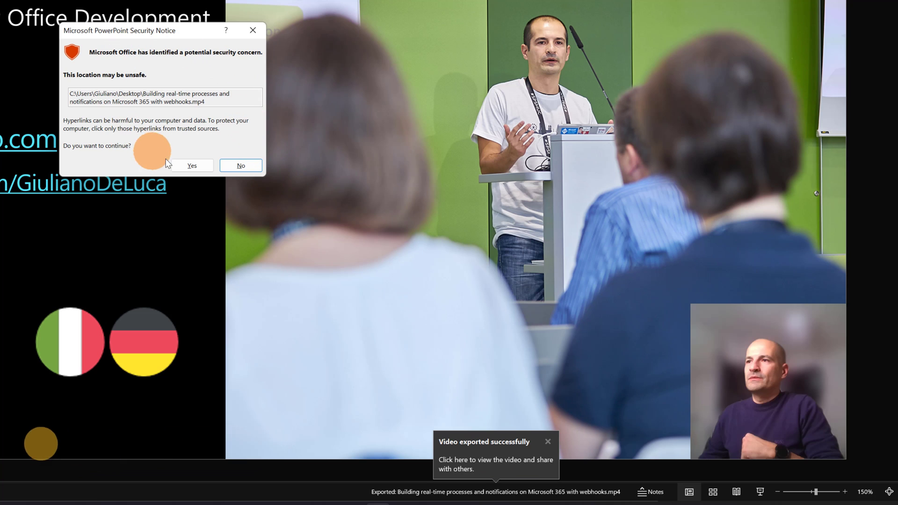
pyautogui.click(193, 166)
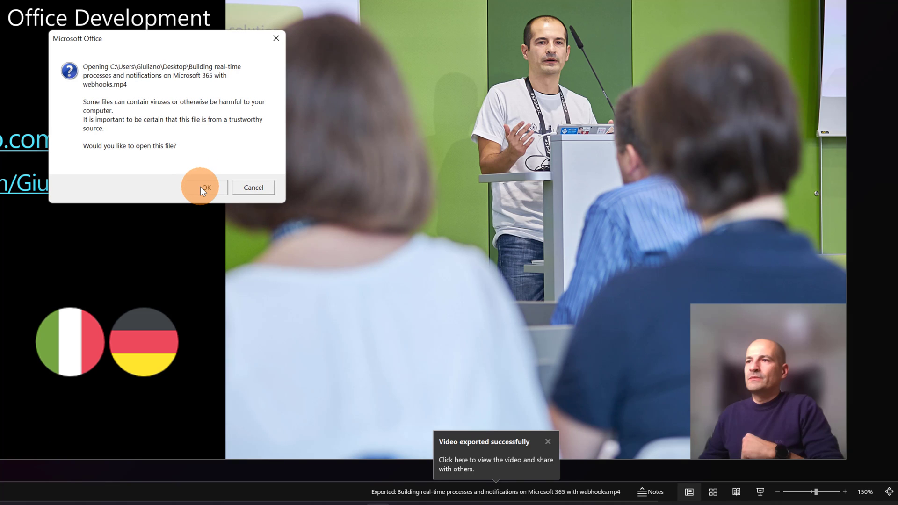